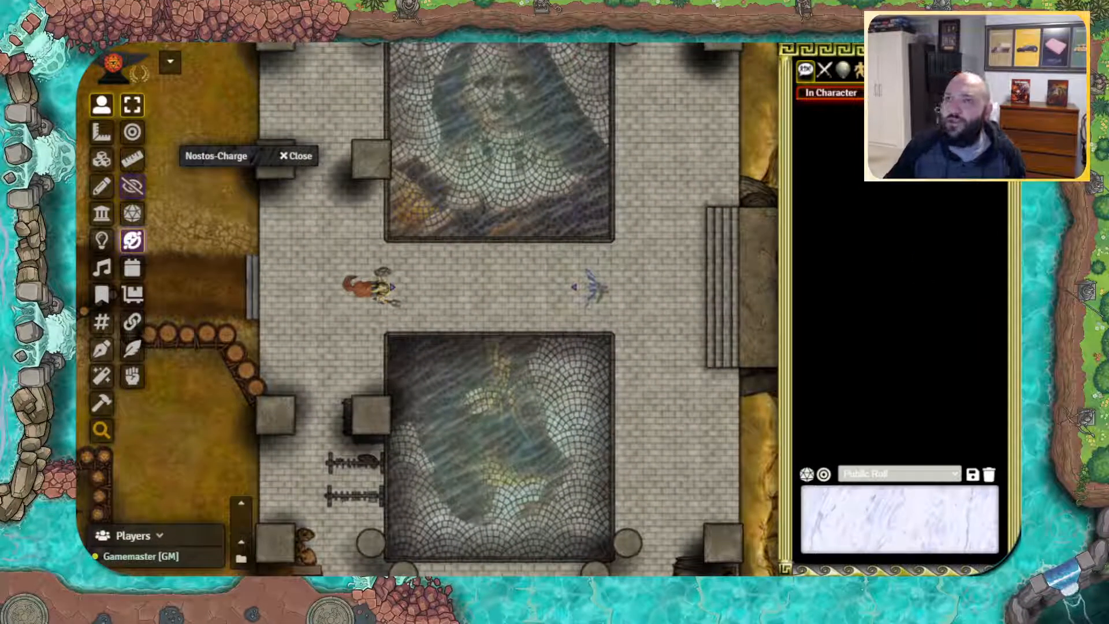
Step: Target the winged creature MO with Nostos, attack it with the light crossbow and roll the damage
left_click(380, 299)
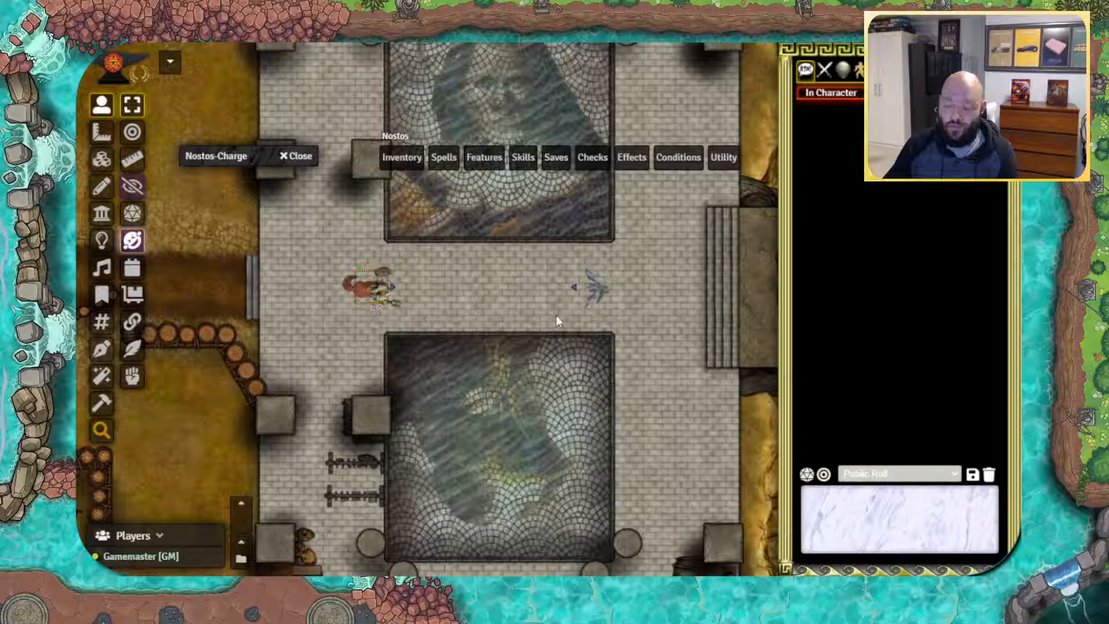
key("t")
left_click(416, 161)
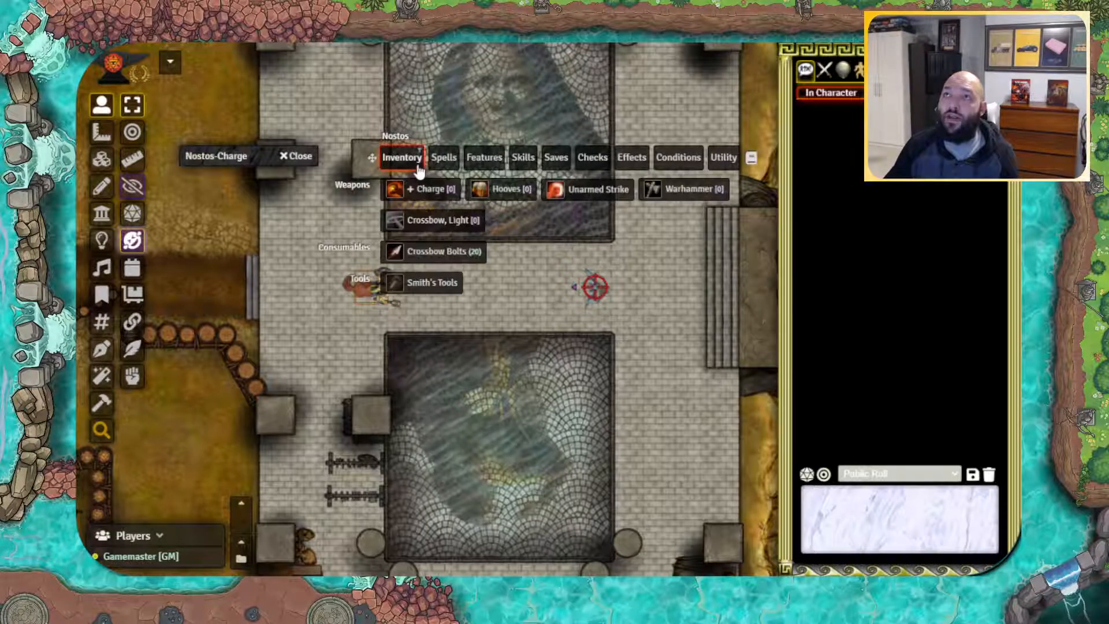
left_click(433, 220)
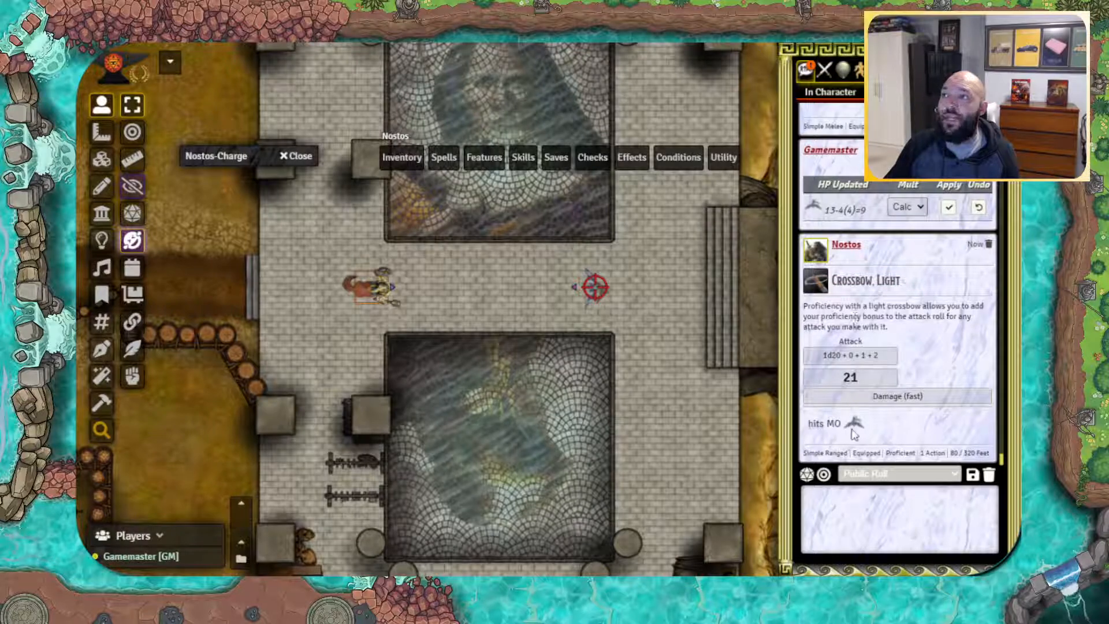
left_click(886, 398)
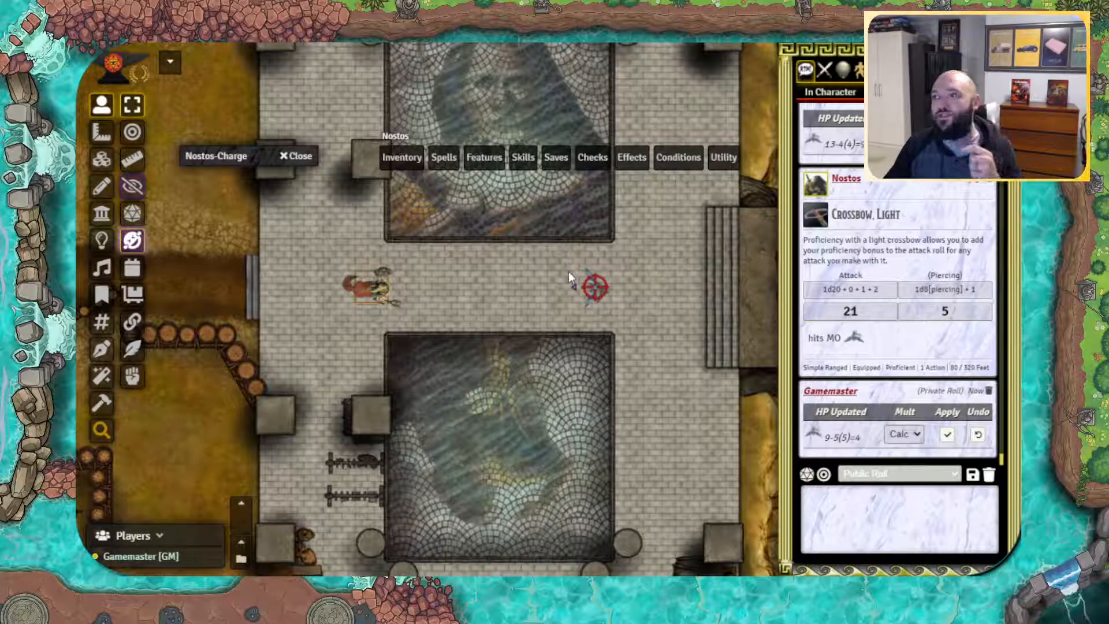
Step: Show the alternate token images for Nostos and look up the Token HUD Wildcard module in the world's module list
right_click(380, 300)
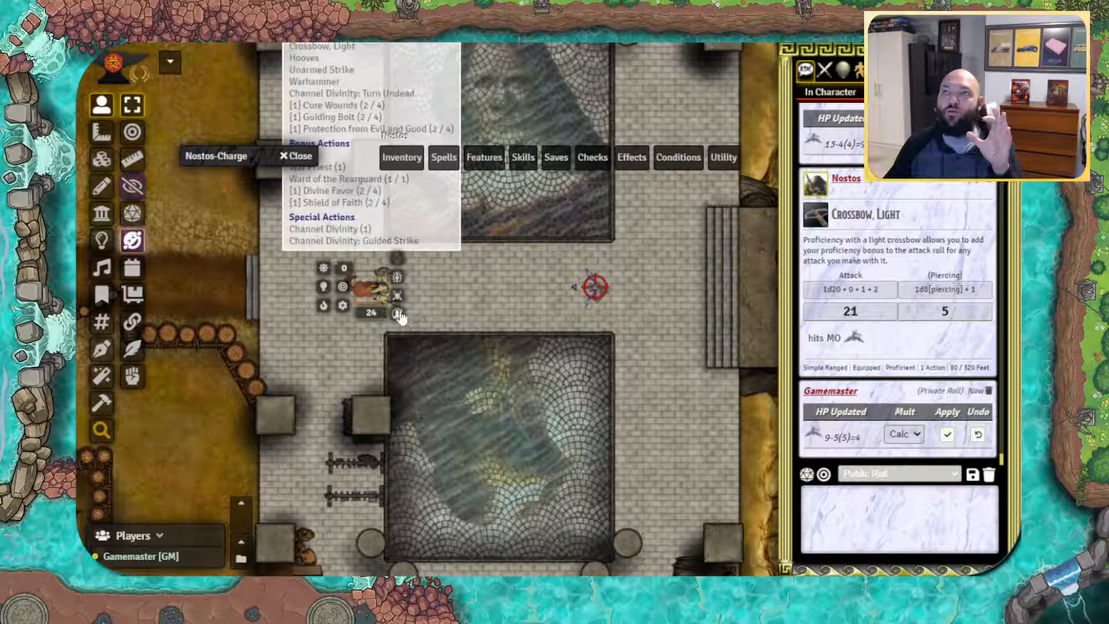
left_click(399, 315)
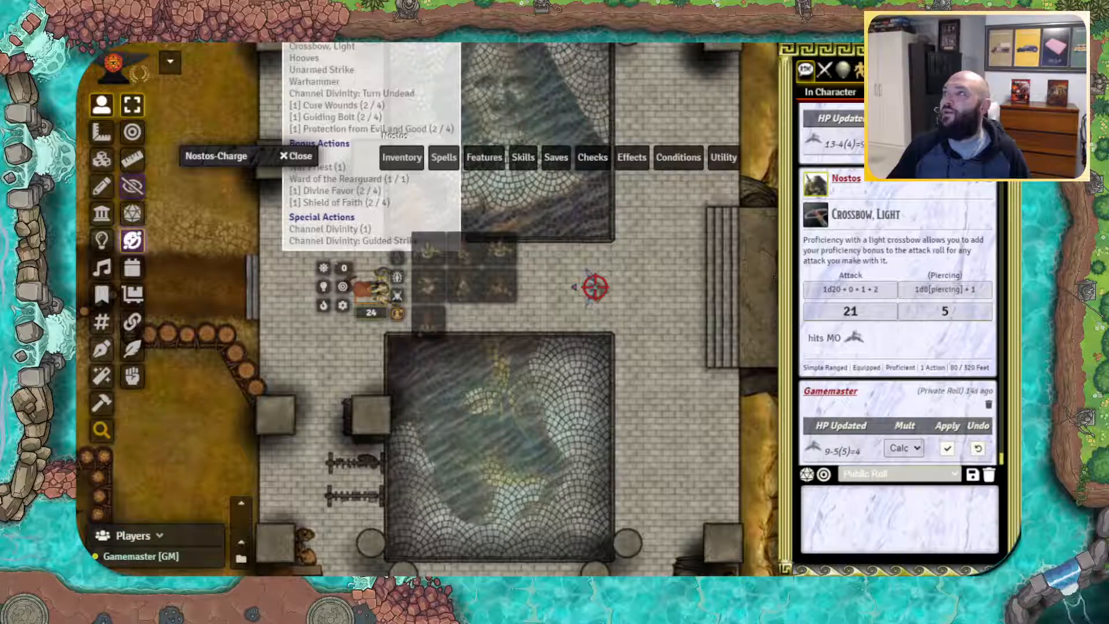
left_click(977, 70)
left_click(919, 241)
scroll(462, 393, "down", 20)
scroll(471, 403, "down", 20)
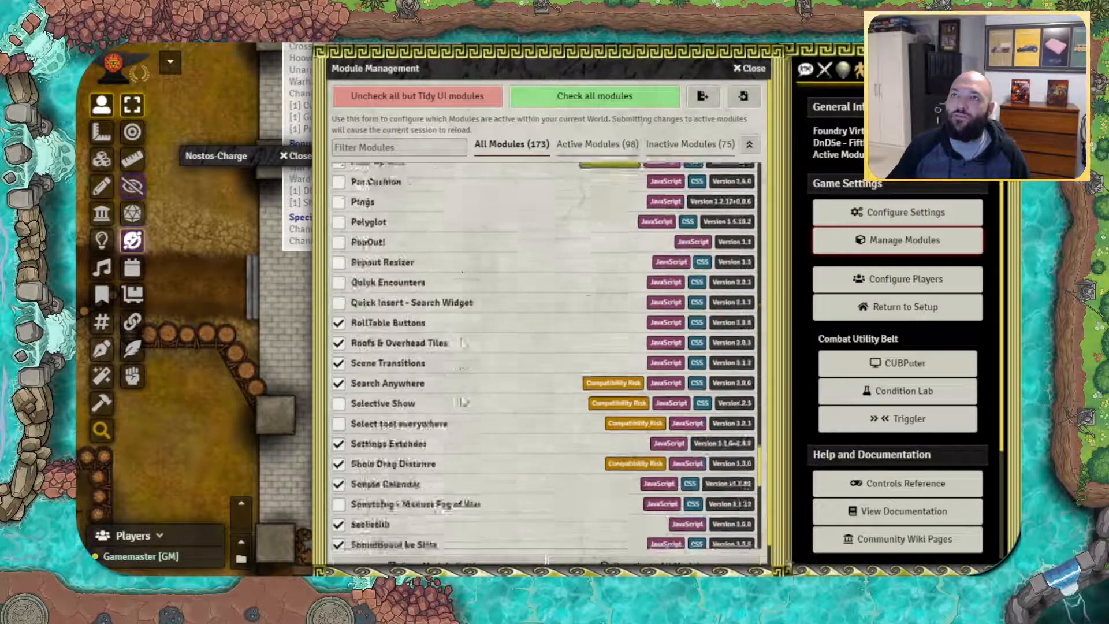
scroll(413, 411, "down", 2)
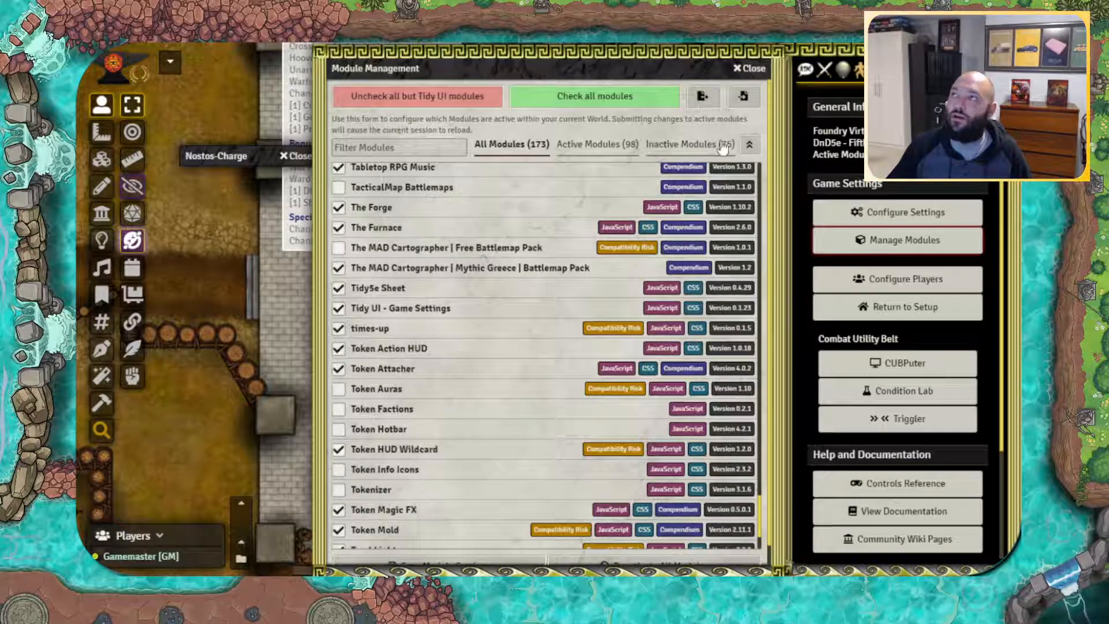
left_click(749, 68)
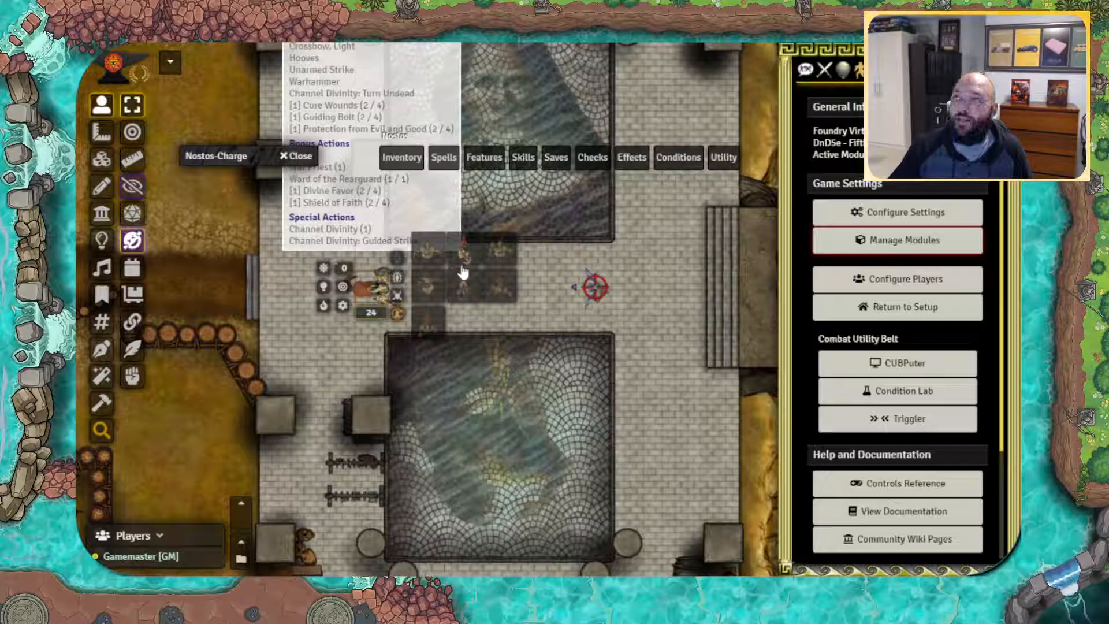
Step: Switch Nostos's token to an alternate image and restore its standard combat image
left_click(437, 259)
right_click(374, 294)
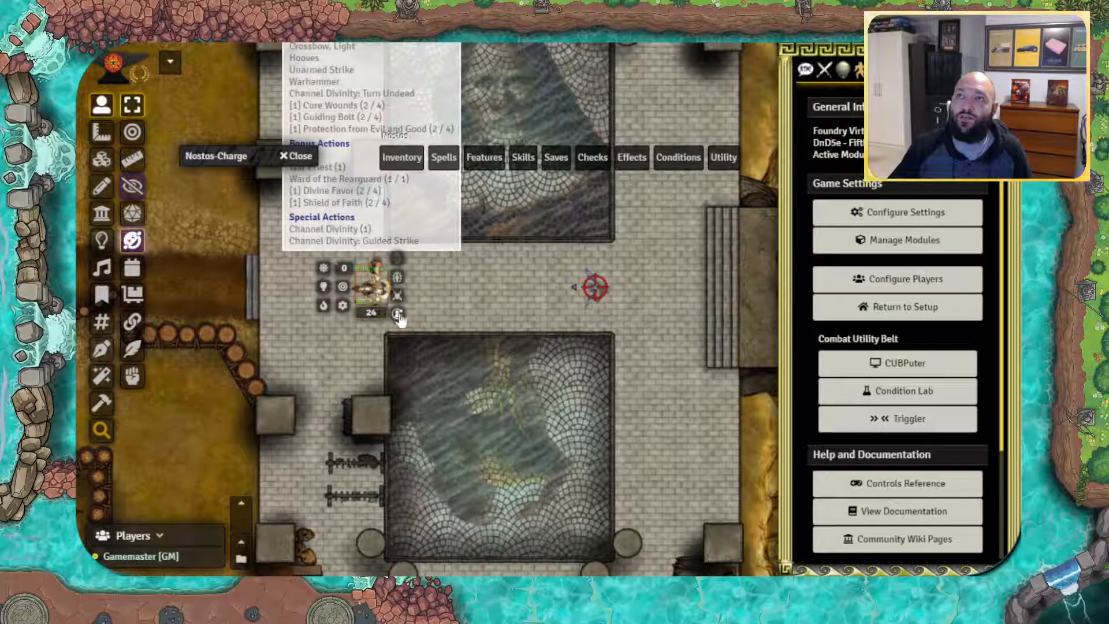
left_click(439, 327)
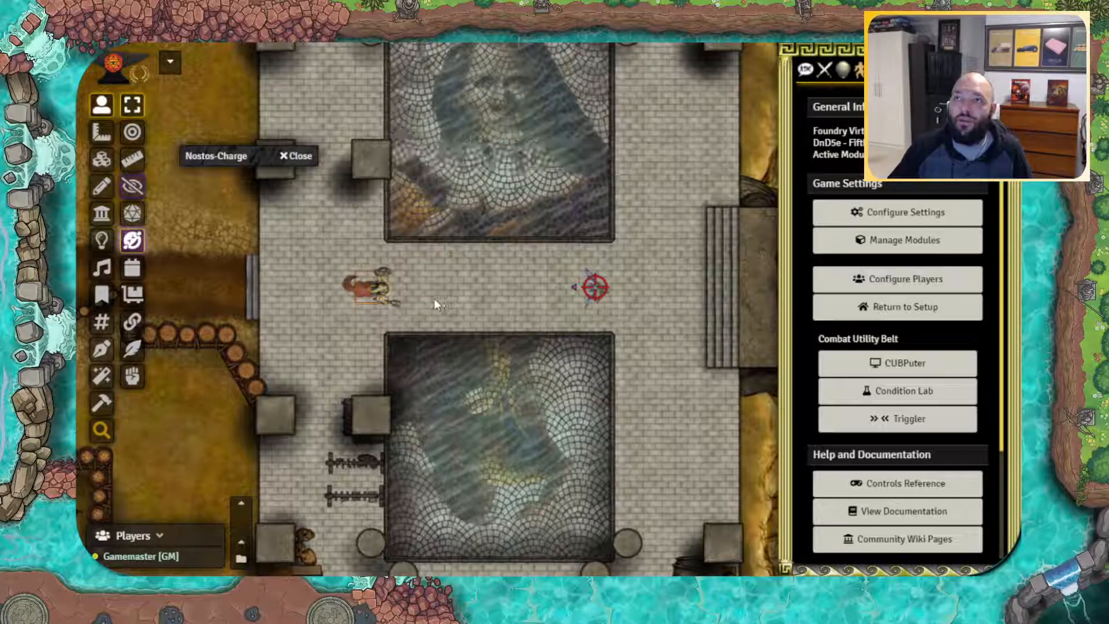
Step: Cast Guiding Bolt from Nostos at MO using a 1st-level spell slot and roll its damage
left_click(384, 296)
mouse_move(422, 171)
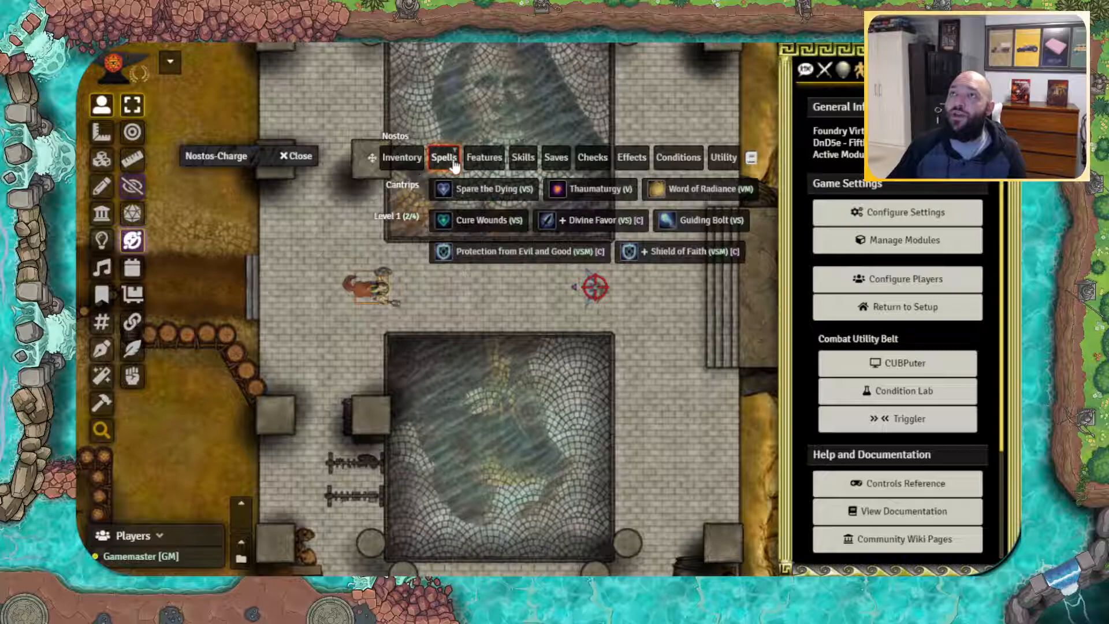
left_click(709, 225)
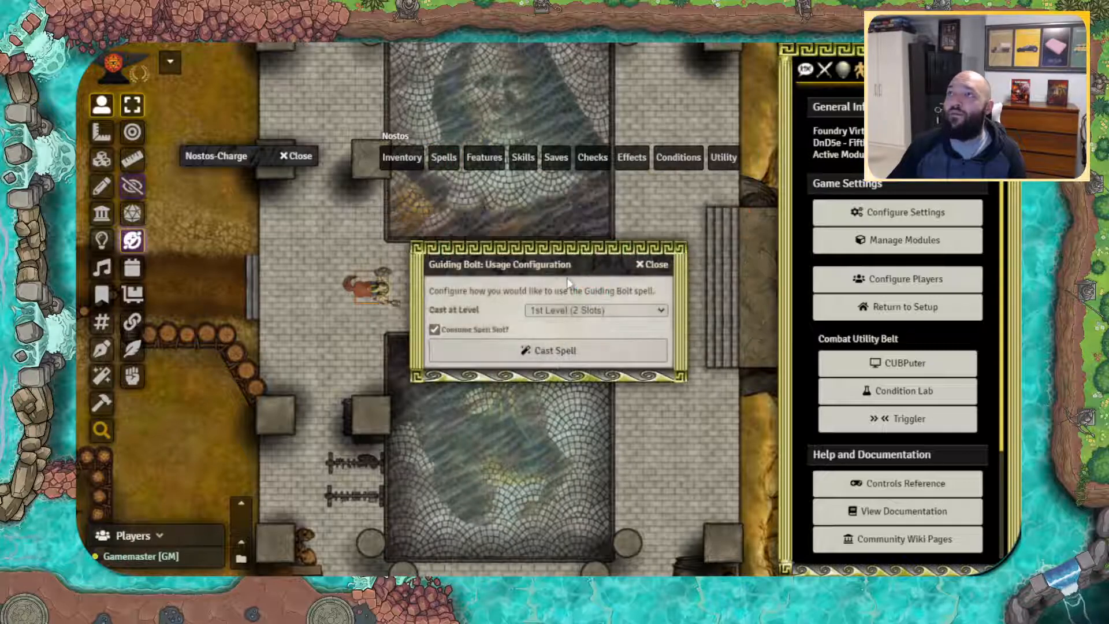
left_click(506, 355)
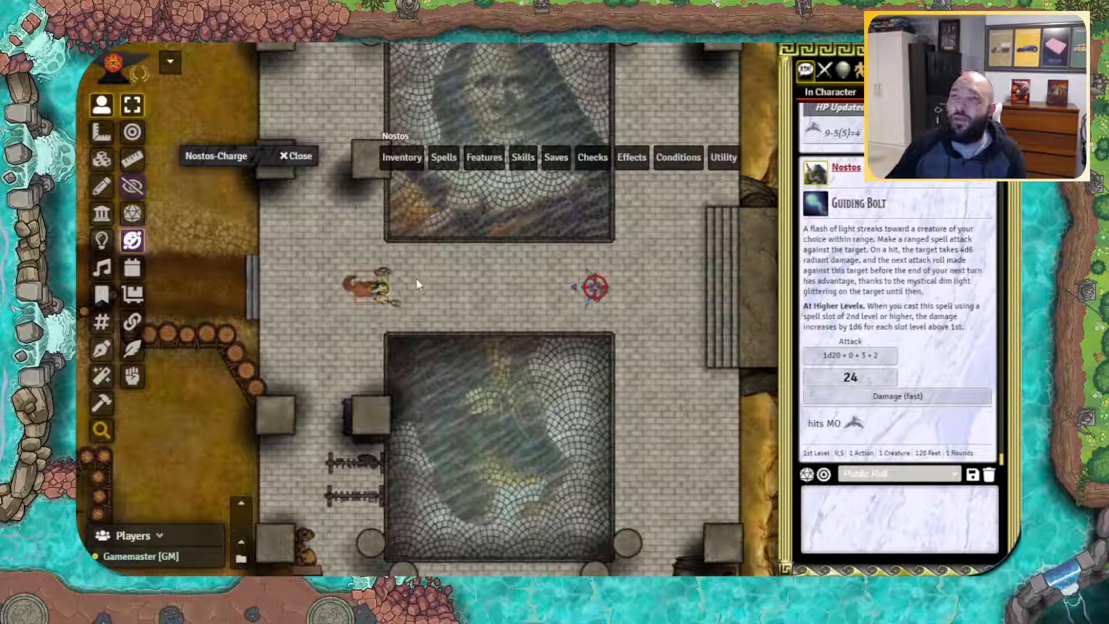
left_click(394, 301)
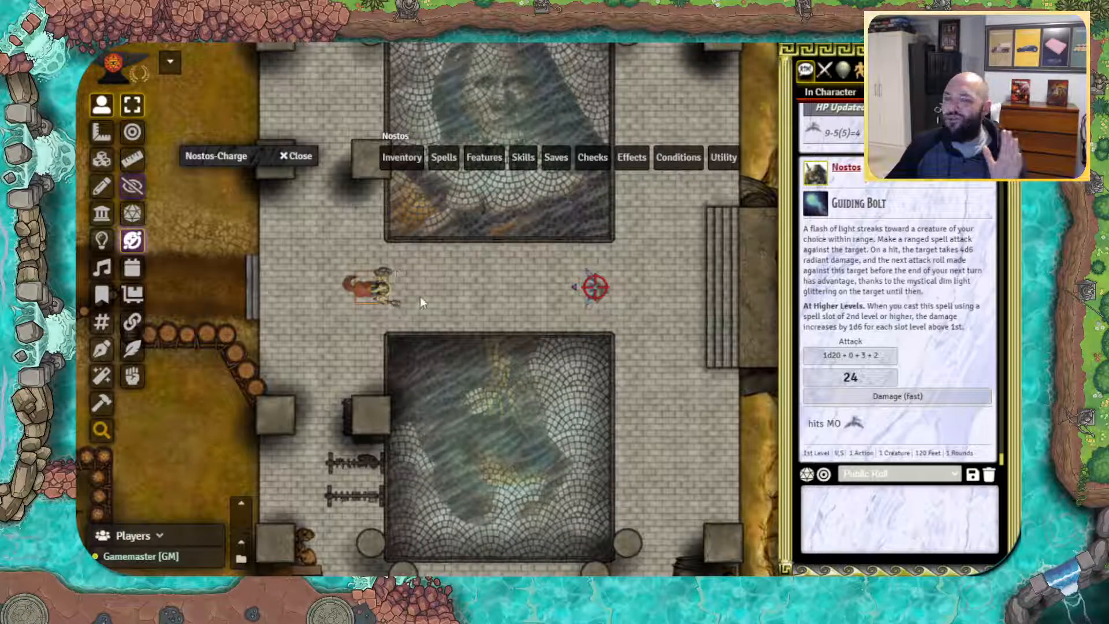
left_click(897, 396)
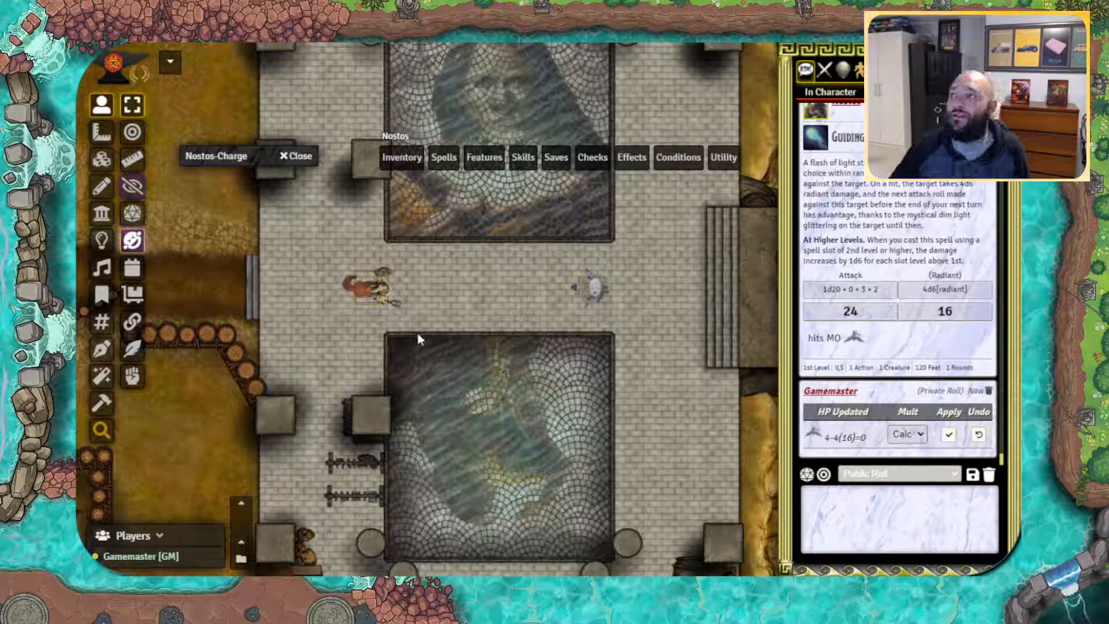
Step: Set the hit points of MO's token to 10
right_click(591, 296)
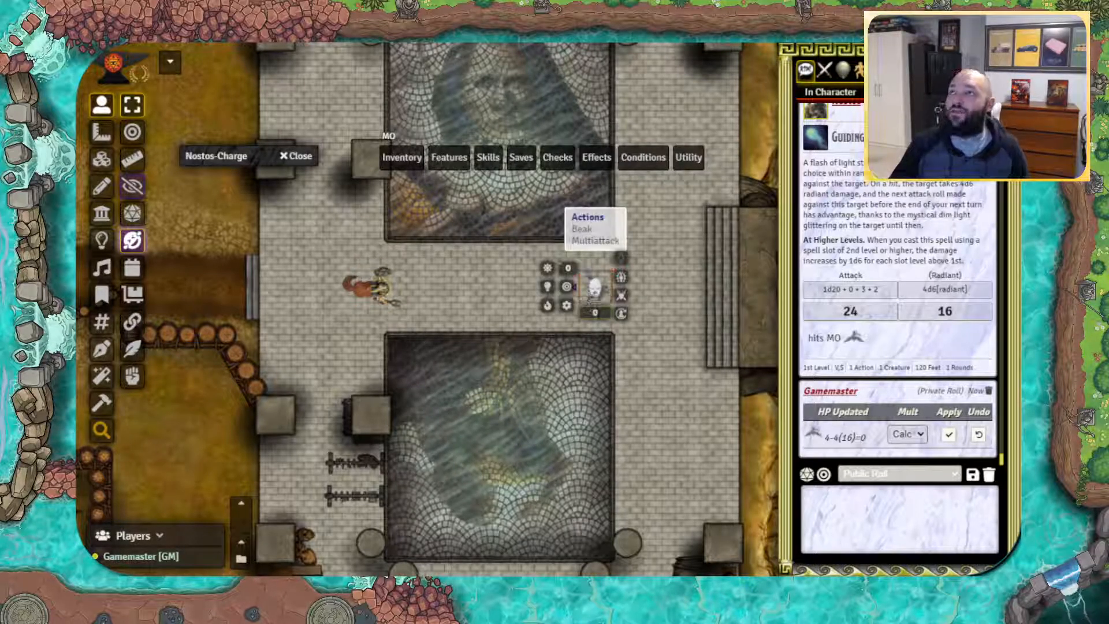
type("10")
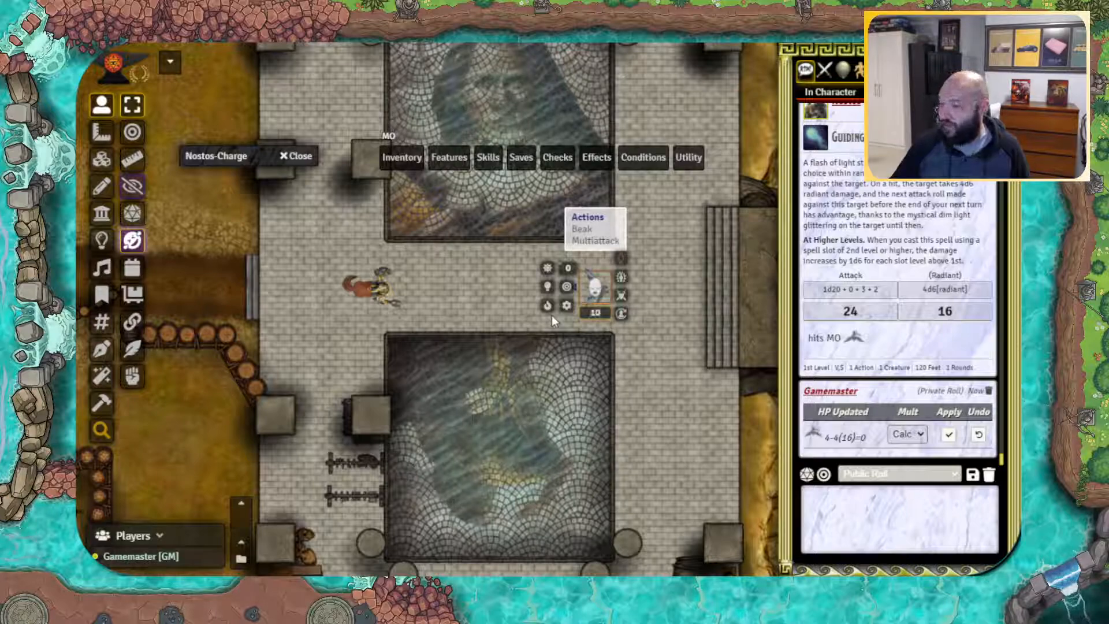
key("Return")
Step: Target MO again, use Nostos's Charge on it and move Nostos's token right beside it
left_click(390, 292)
mouse_move(402, 157)
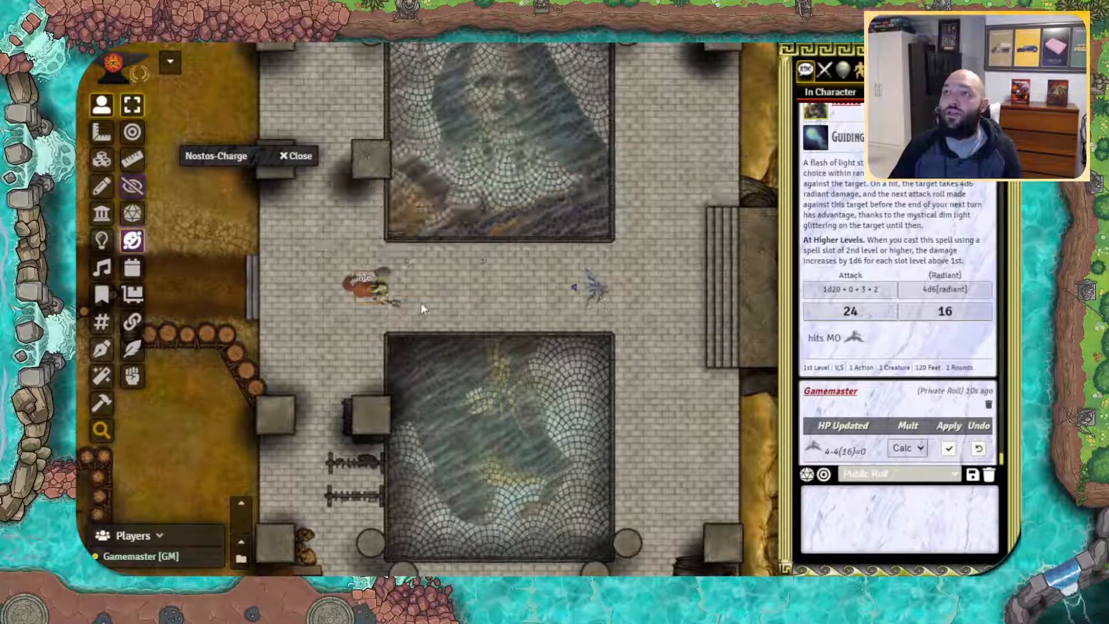
key("t")
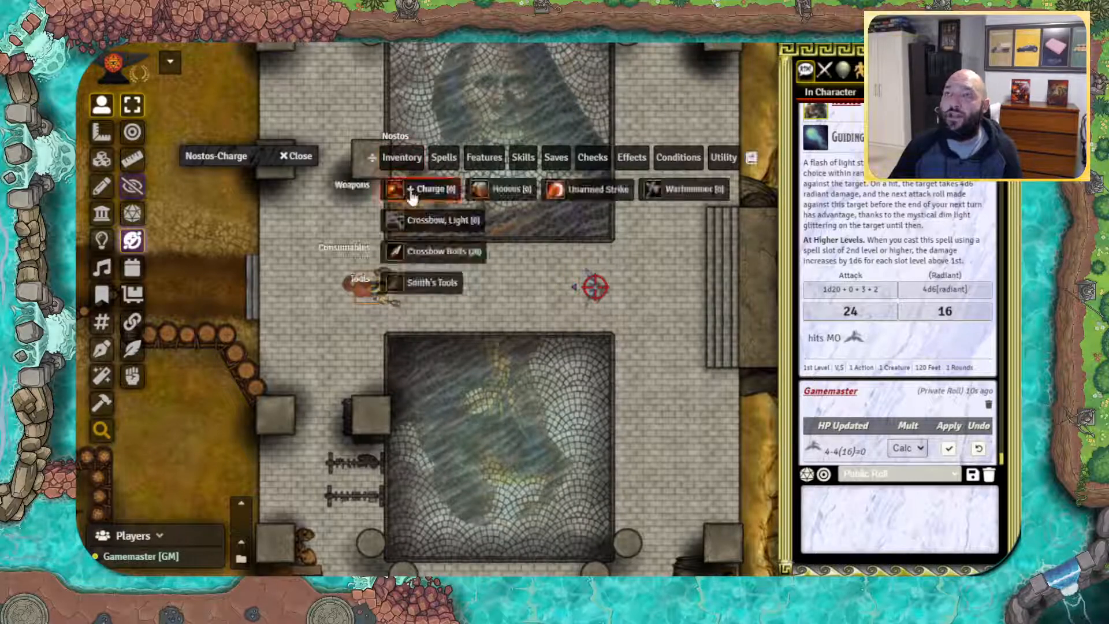
left_click(432, 185)
left_click(924, 421)
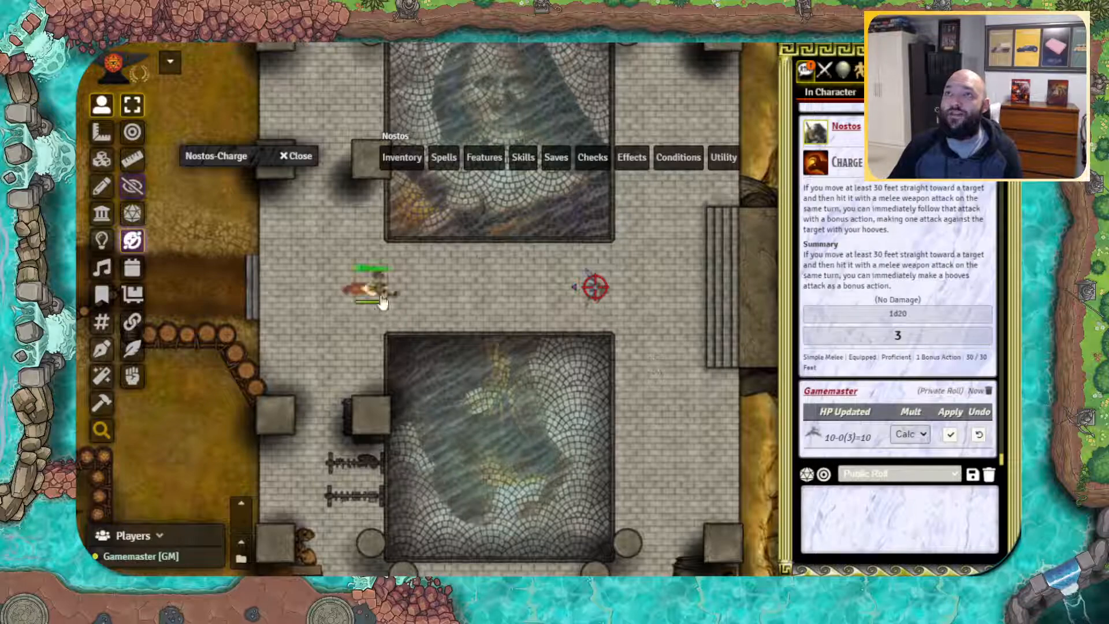
left_click_drag(374, 295, 560, 286)
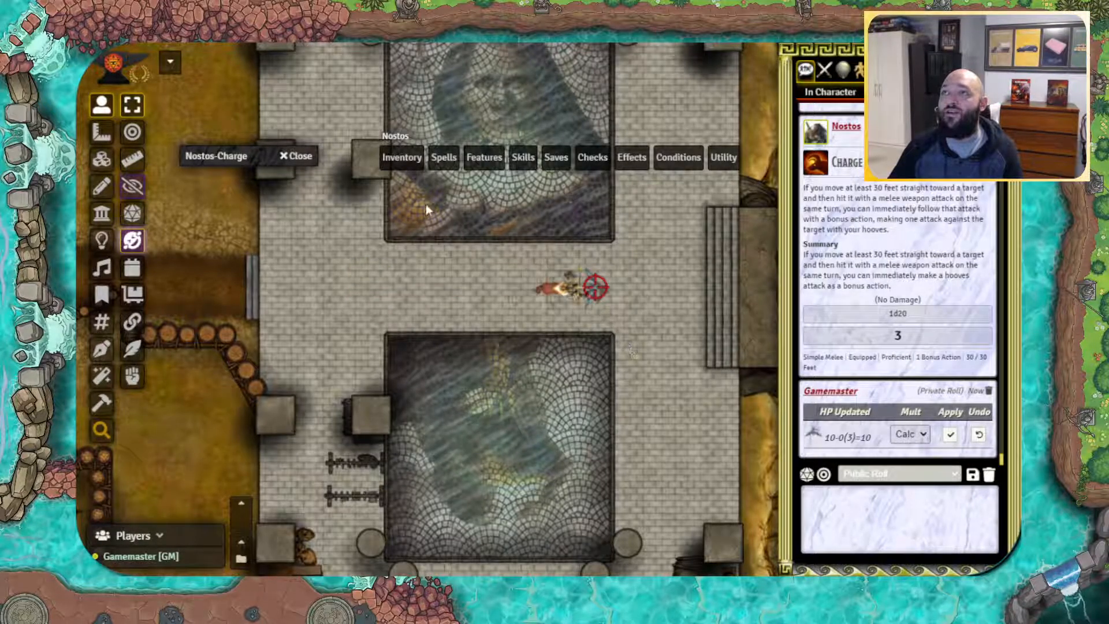
Step: Attack MO with Nostos's Warhammer, follow up with the Hooves attack and roll the Hooves damage
mouse_move(407, 164)
left_click(686, 191)
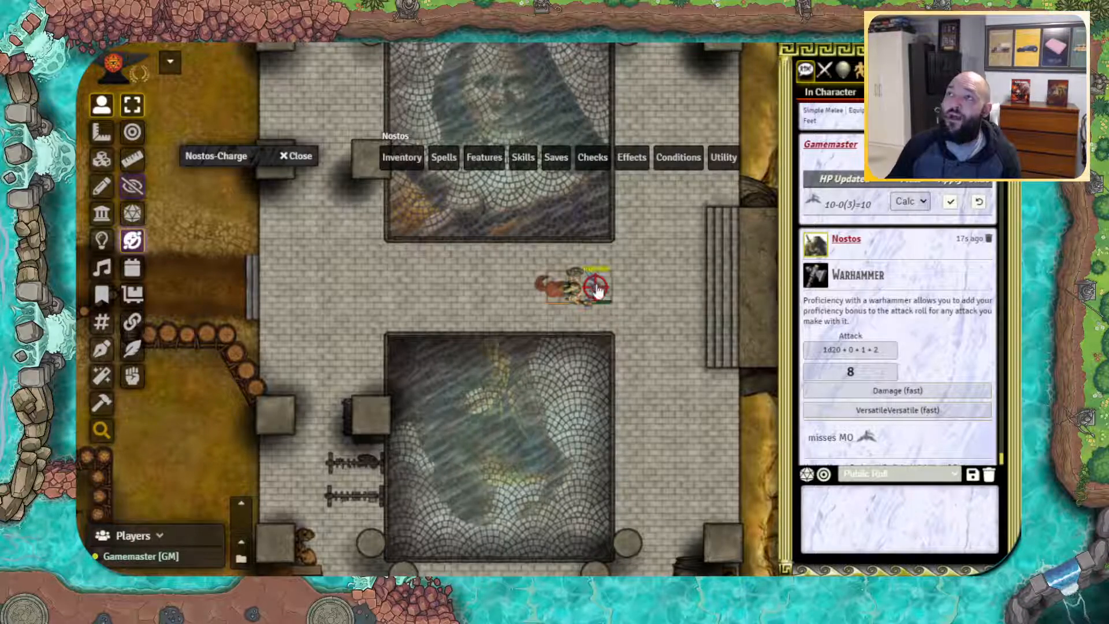
mouse_move(404, 160)
left_click(487, 195)
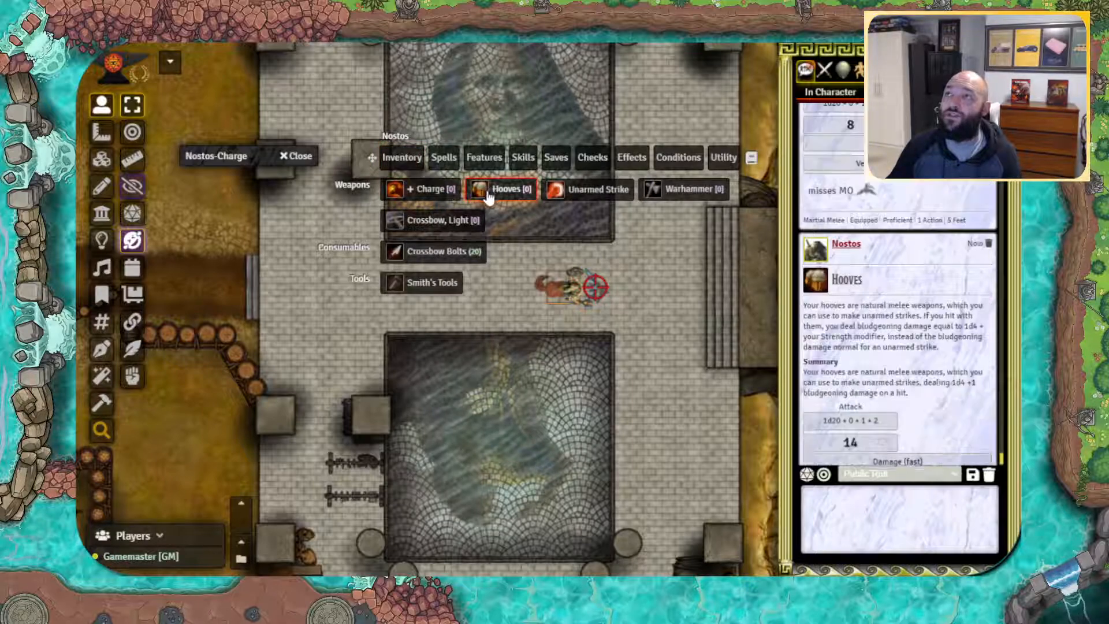
left_click(901, 405)
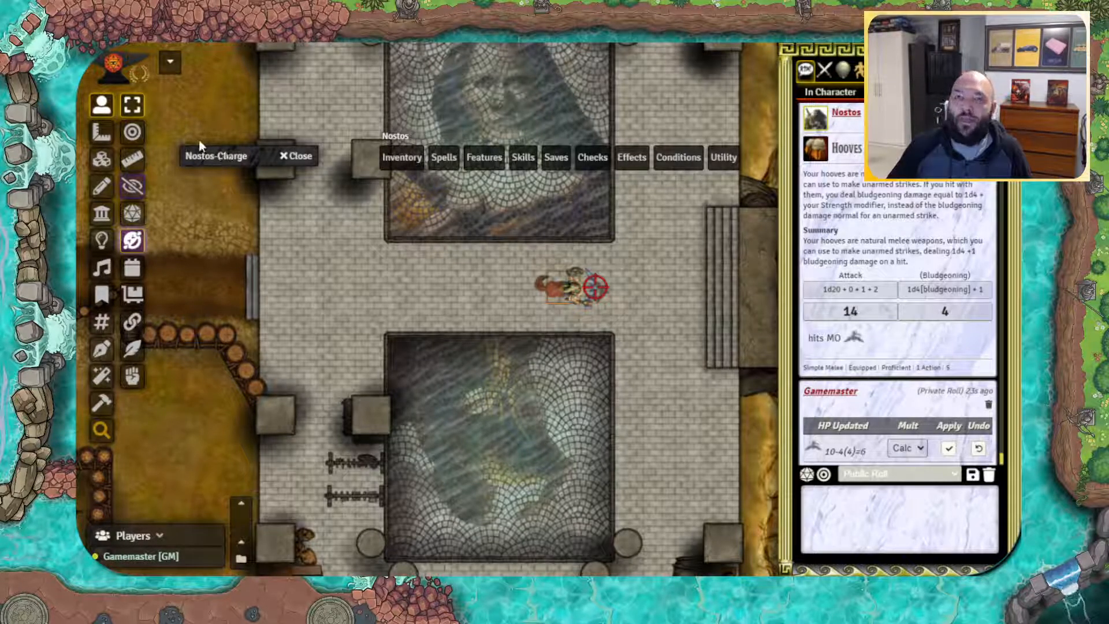
Step: Examine the Nostos-Charge macro's script, including the two token image paths and the 6500 timeout, and close it
double_click(221, 154)
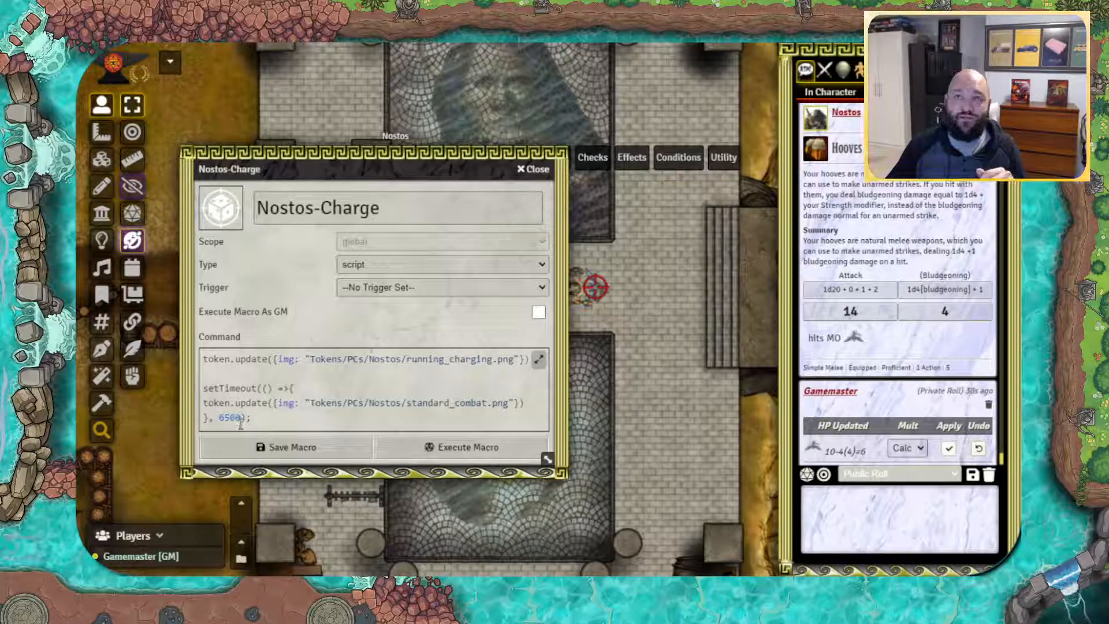
type("0")
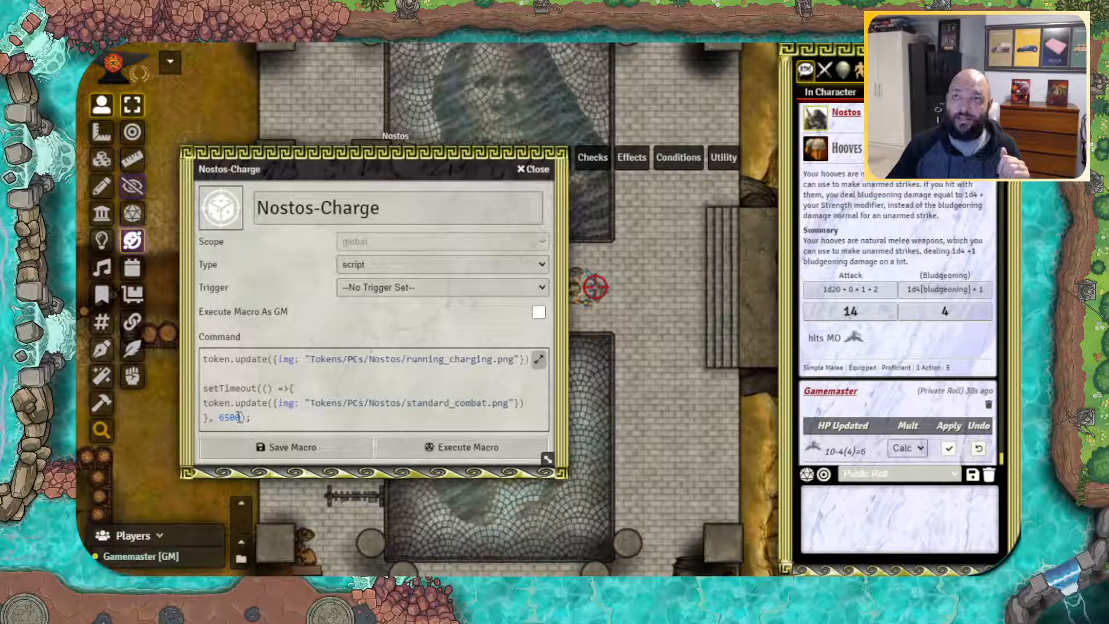
double_click(416, 403)
left_click(521, 405)
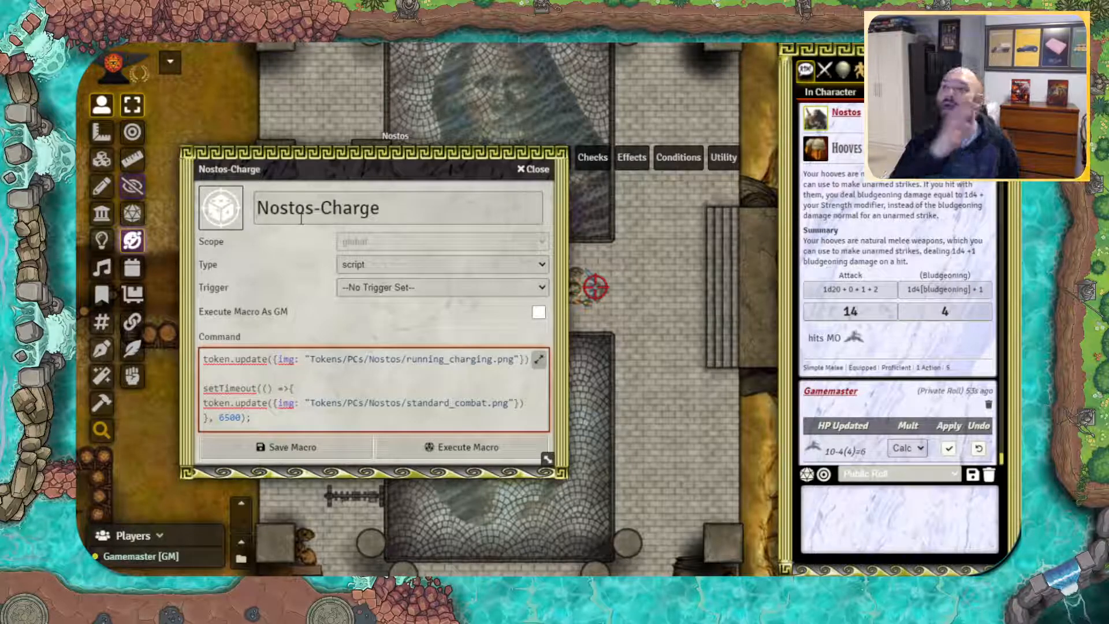
left_click(241, 502)
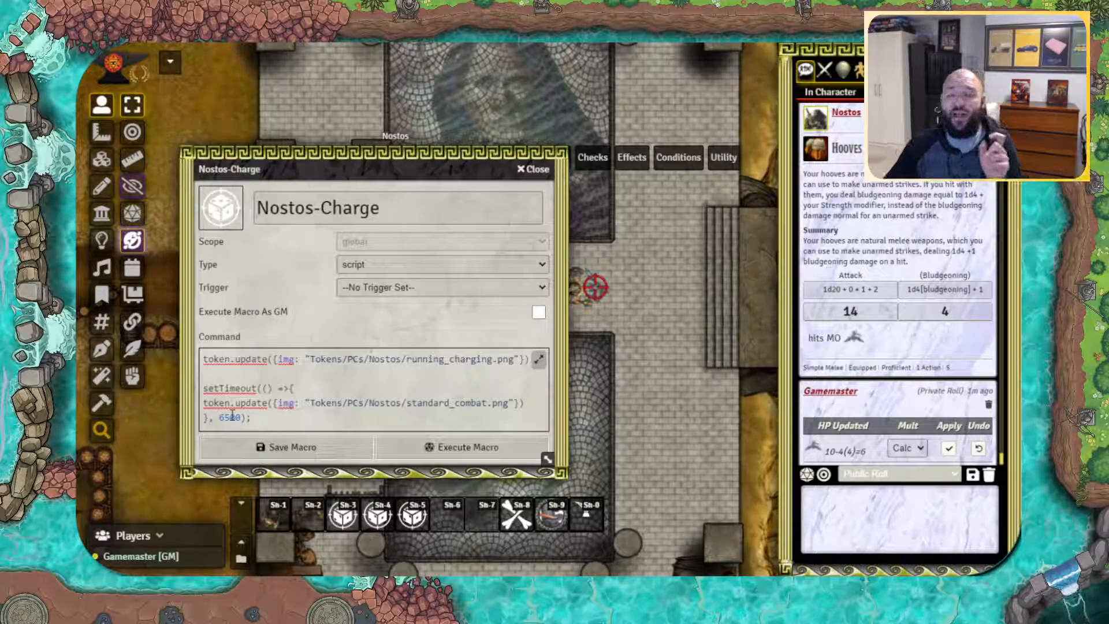
left_click(532, 169)
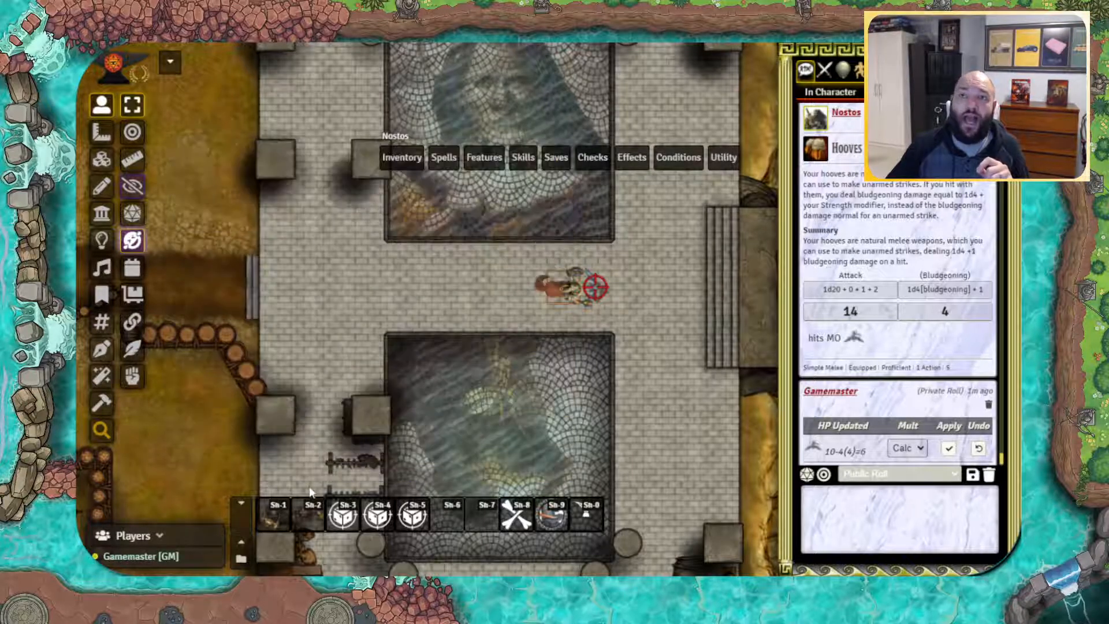
left_click(240, 503)
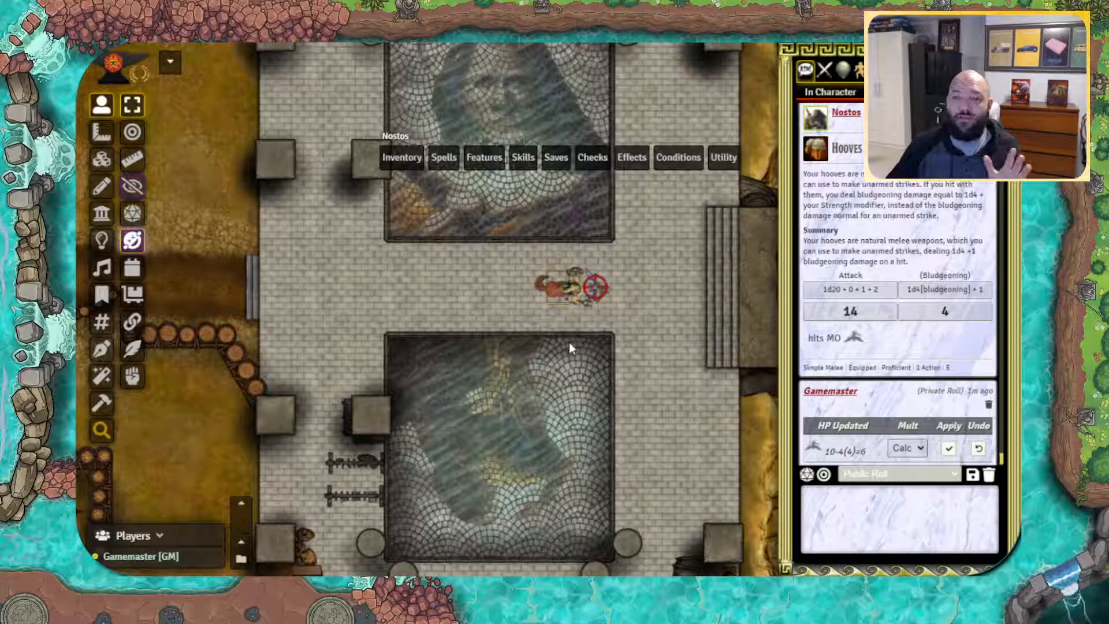